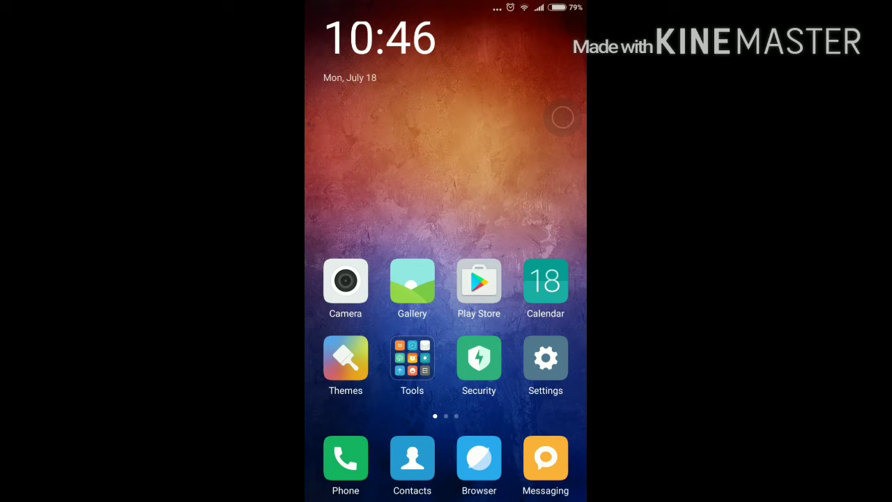
- Open en.miui.com in Chrome from the second home page and browse the MIUI Forum thread list
drag(530, 209, 362, 209)
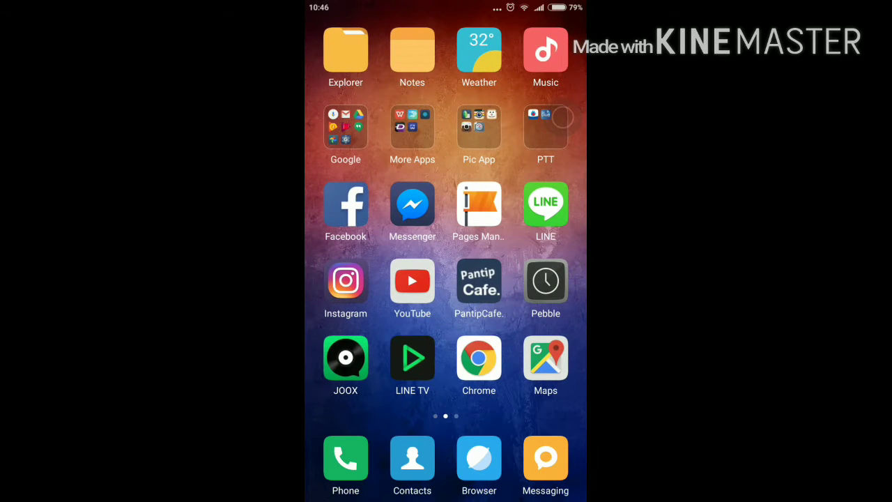
click(479, 458)
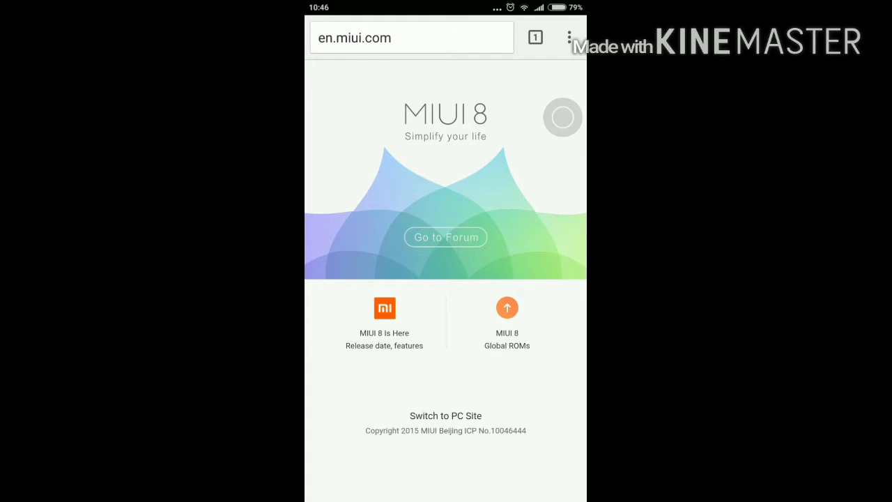
click(446, 237)
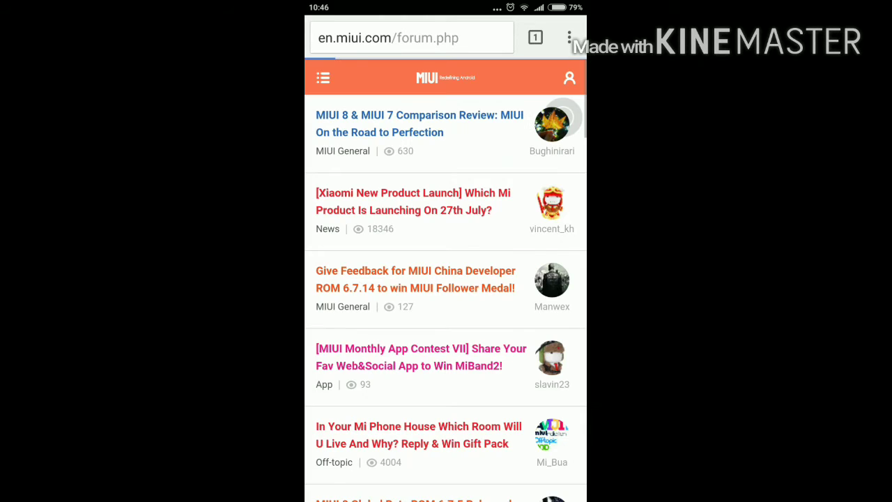
scroll(563, 115, down, 5)
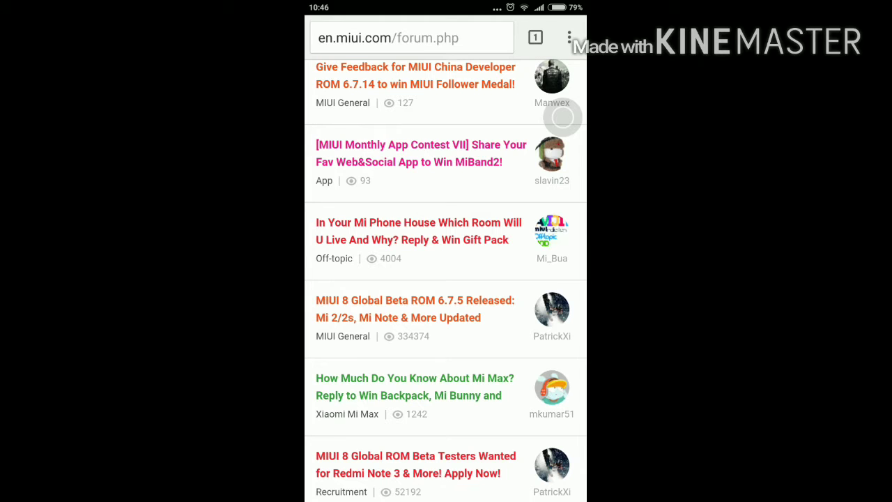
- Open the MIUI 8 Global Beta ROM 6.7.5 thread and scroll to the Redmi Note 3 Qualcomm entry
click(415, 309)
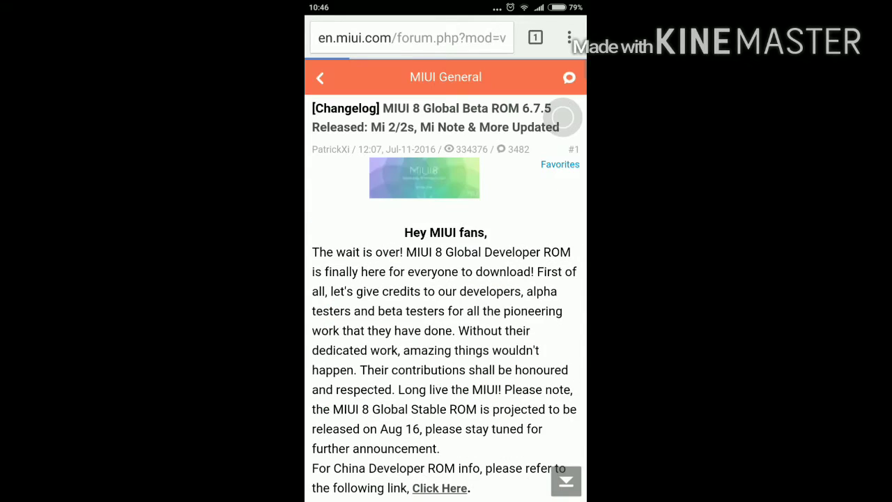
scroll(445, 278, down, 15)
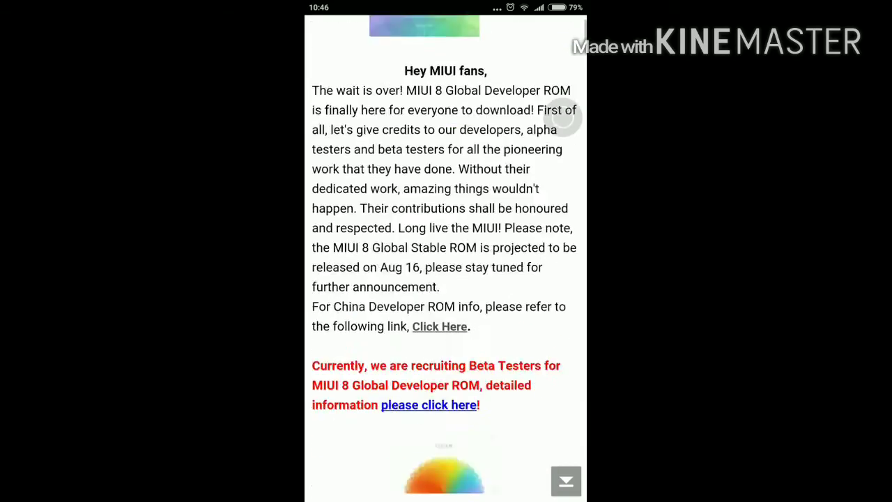
scroll(445, 279, down, 6)
scroll(445, 279, down, 6)
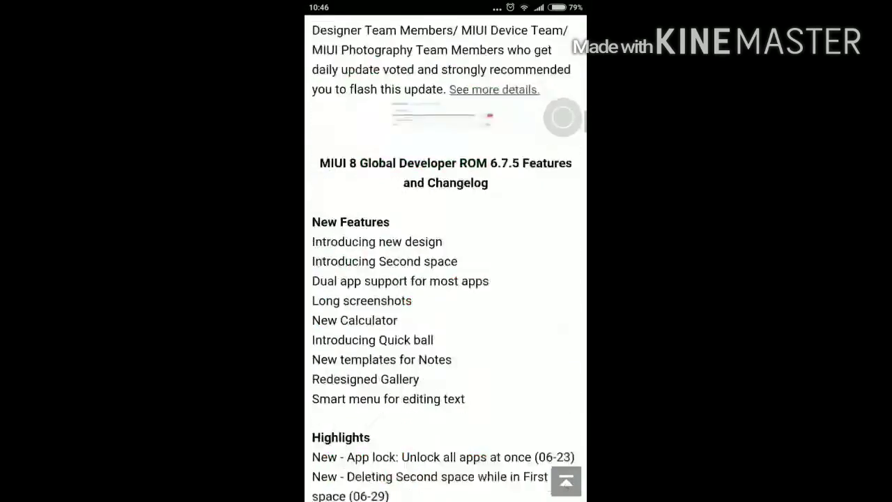
scroll(445, 278, down, 4)
scroll(445, 279, down, 5)
scroll(446, 279, down, 10)
scroll(445, 278, down, 6)
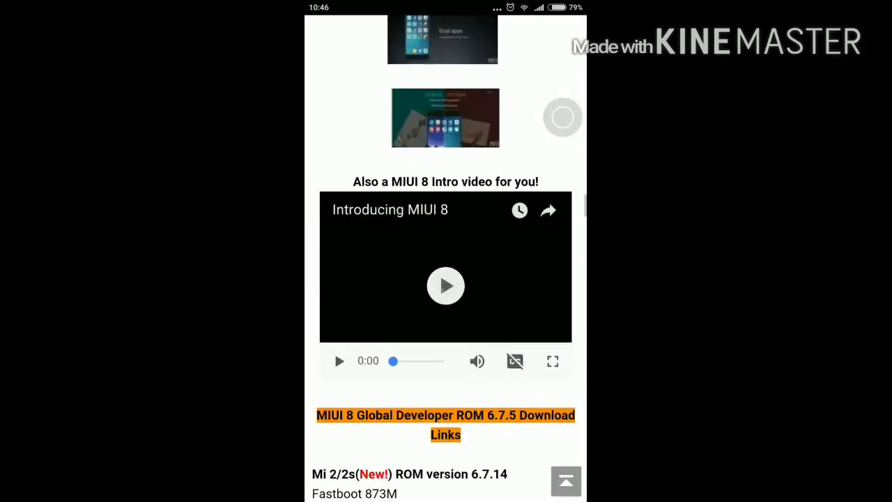
scroll(445, 279, down, 2)
scroll(445, 278, down, 6)
scroll(445, 279, down, 10)
scroll(446, 279, down, 5)
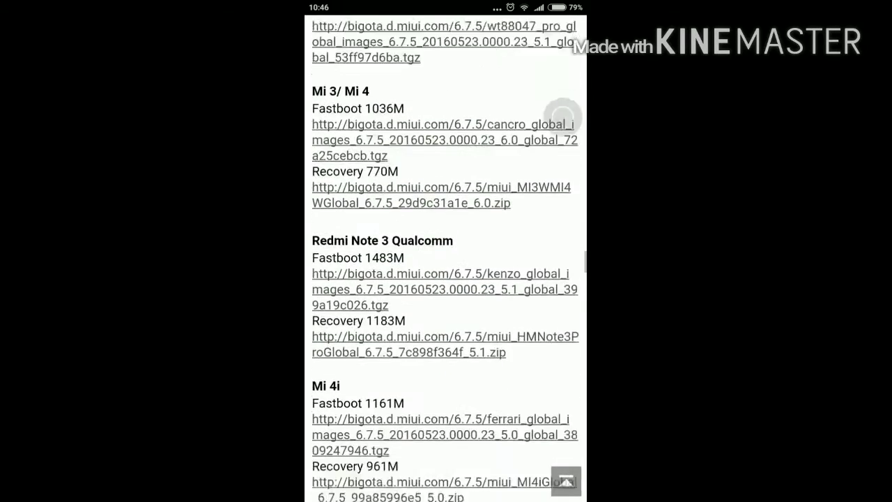
scroll(445, 279, down, 2)
scroll(445, 278, up, 1)
- Select the Redmi Note 3 Qualcomm text, inspect its Recovery ROM link options, then go home
double_click(422, 217)
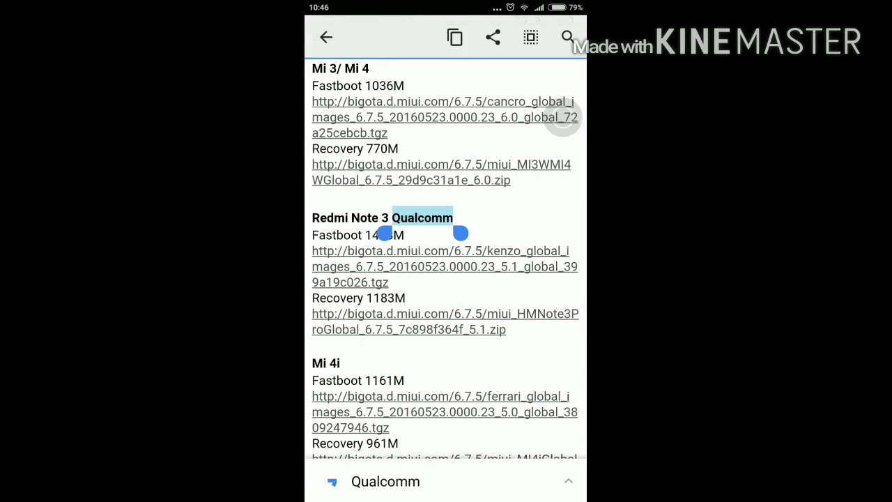
drag(388, 236, 307, 234)
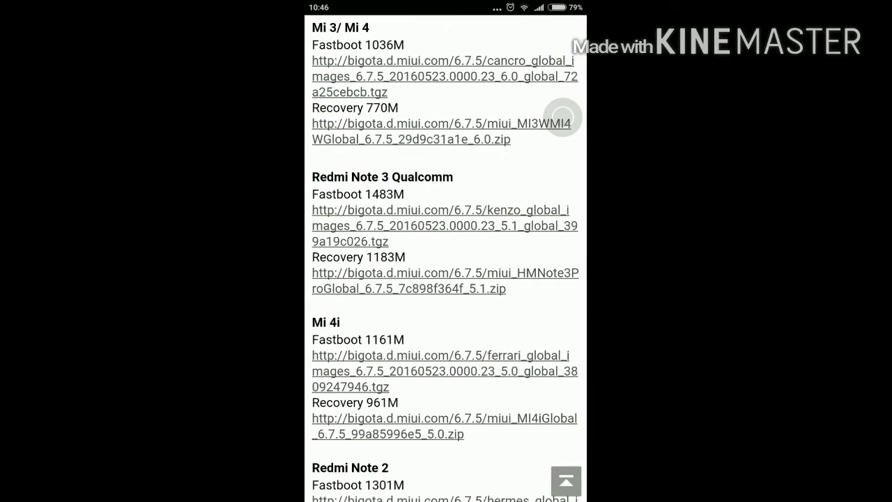
click(410, 280)
key(Escape)
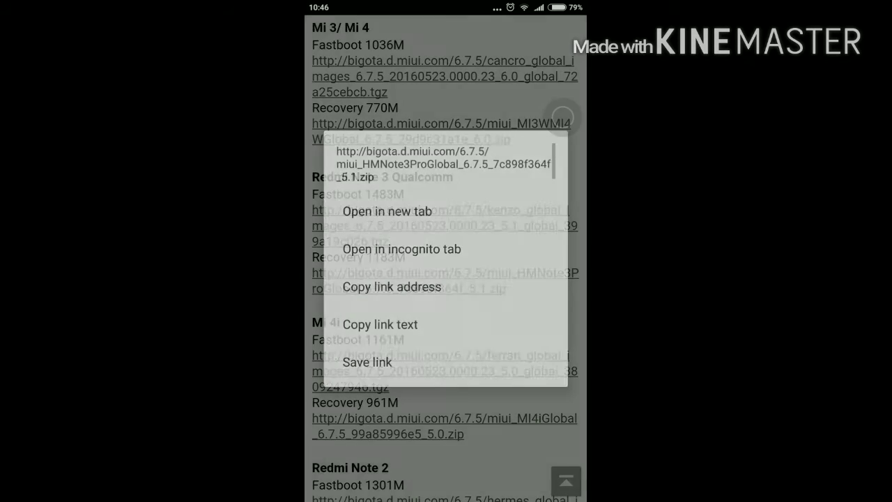
click(410, 280)
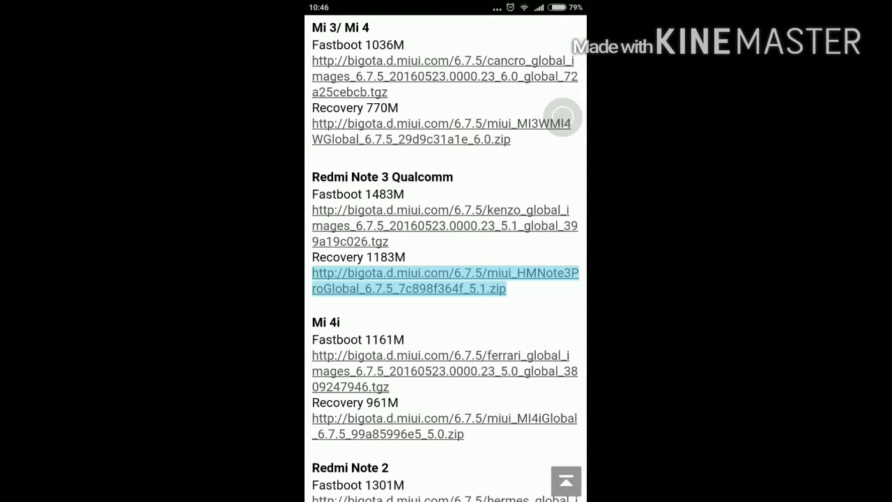
key(Escape)
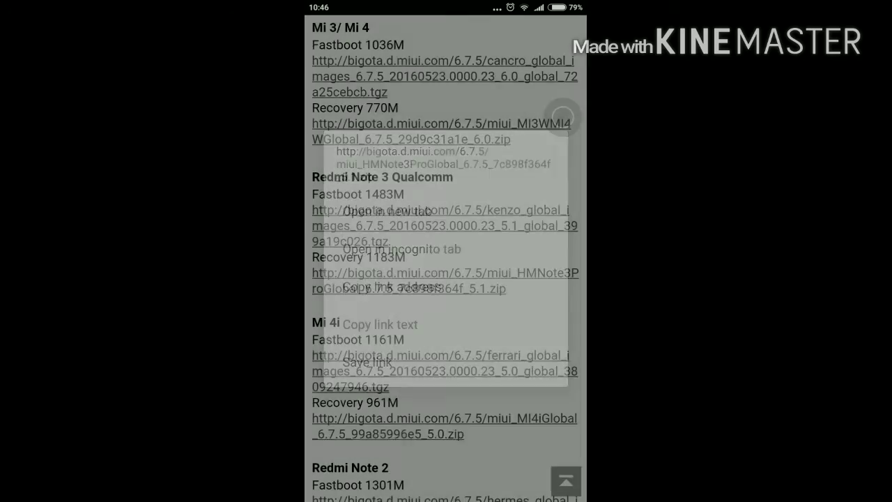
key(Home)
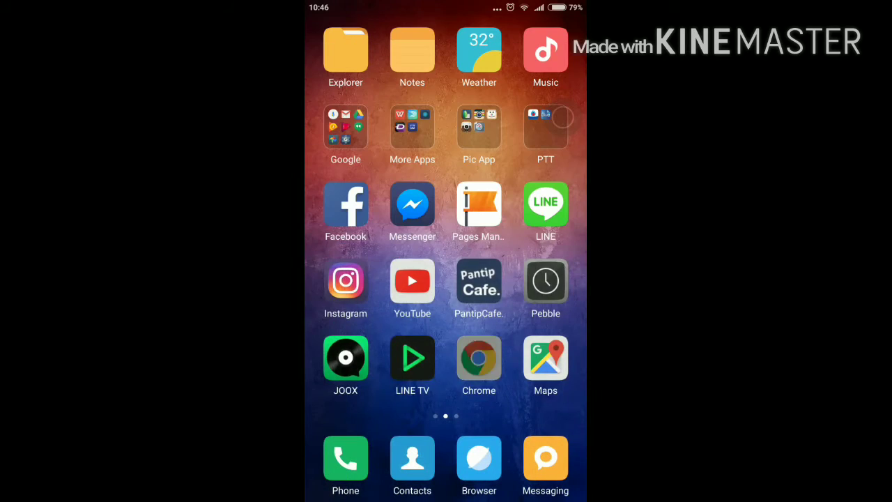
- Launch Updater from the Tools folder and bring up its menu for choosing an update package
key(Home)
click(412, 358)
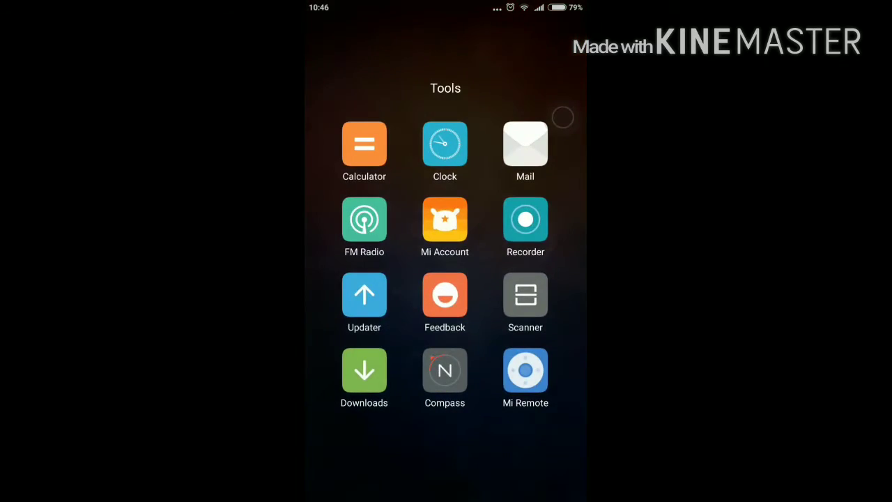
click(362, 295)
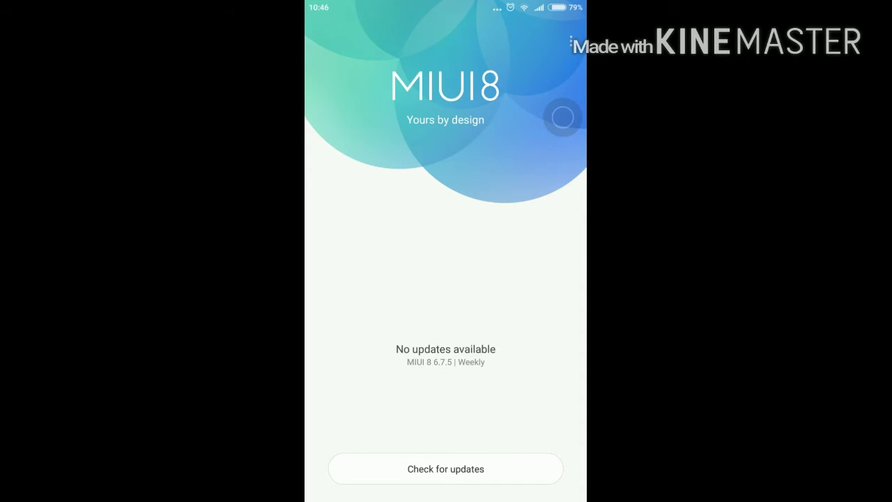
click(570, 43)
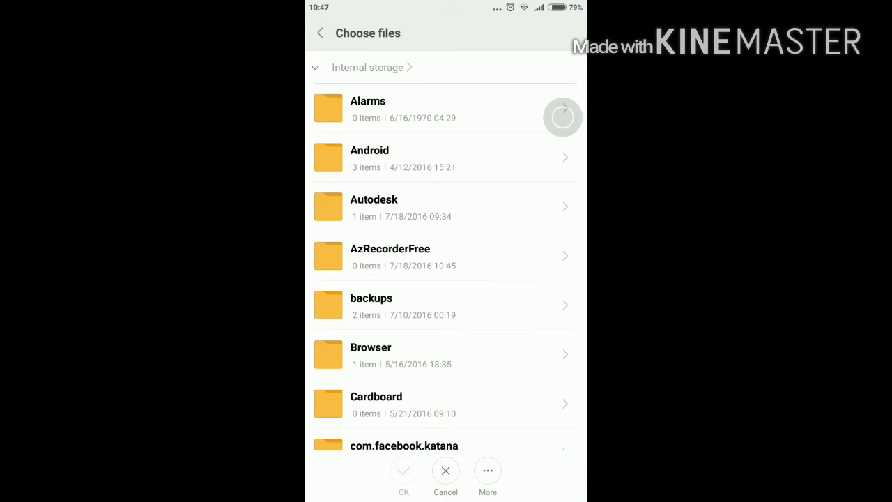
- Browse internal storage, peek into Download, then select and confirm update.zip as the package
scroll(449, 267, down, 3)
scroll(448, 268, down, 3)
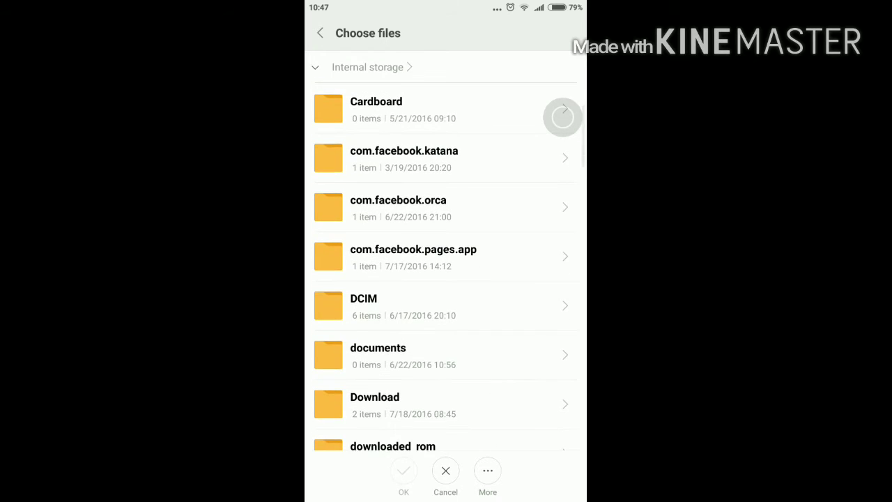
scroll(563, 116, down, 2)
scroll(563, 117, down, 1)
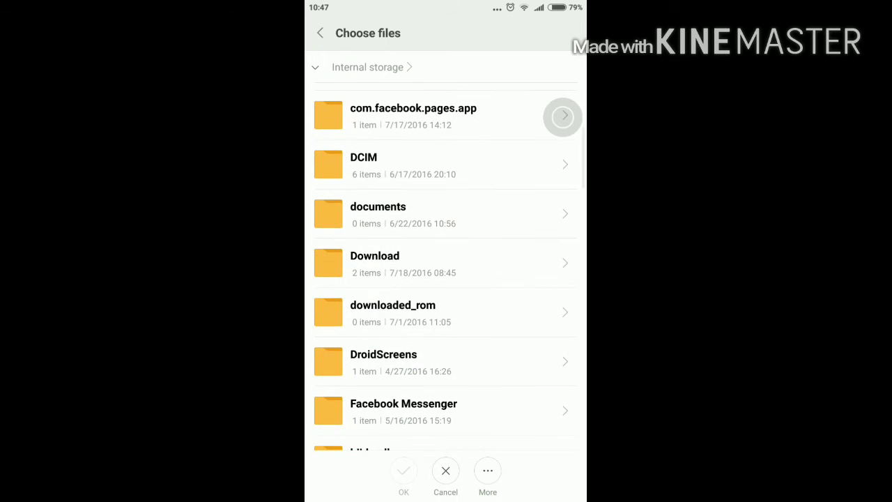
click(391, 263)
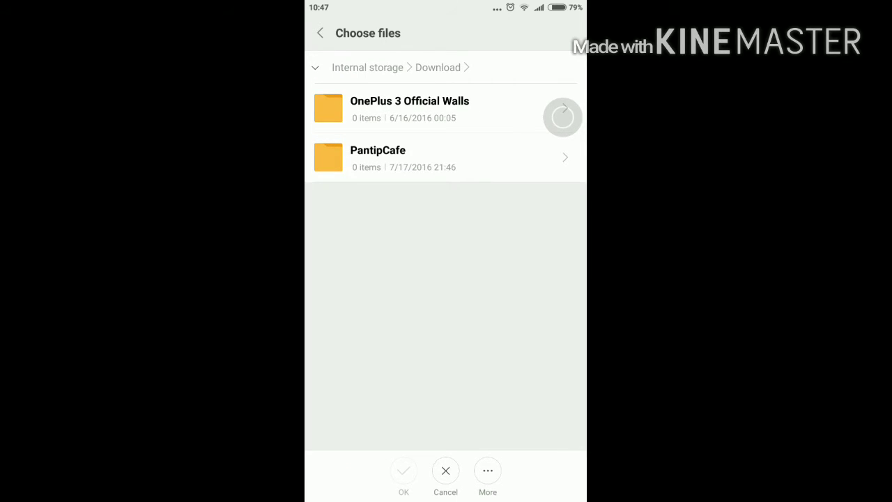
key(Escape)
scroll(563, 116, up, 1)
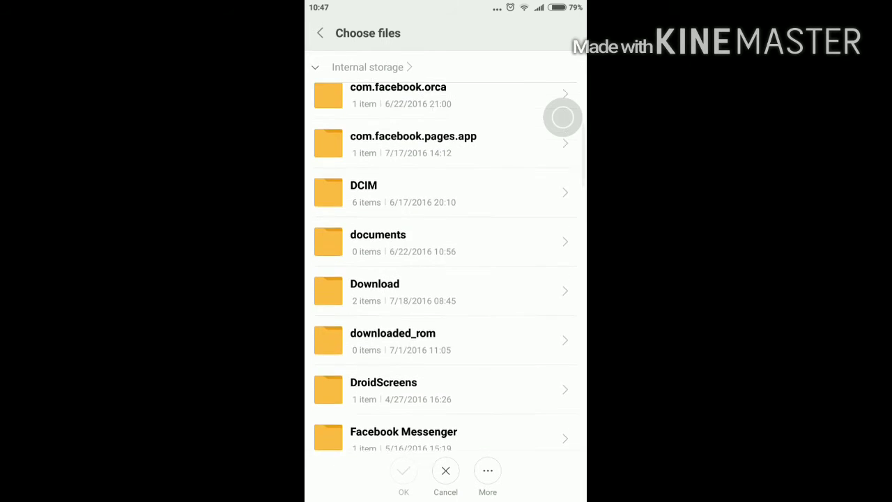
scroll(563, 117, up, 2)
scroll(563, 116, down, 5)
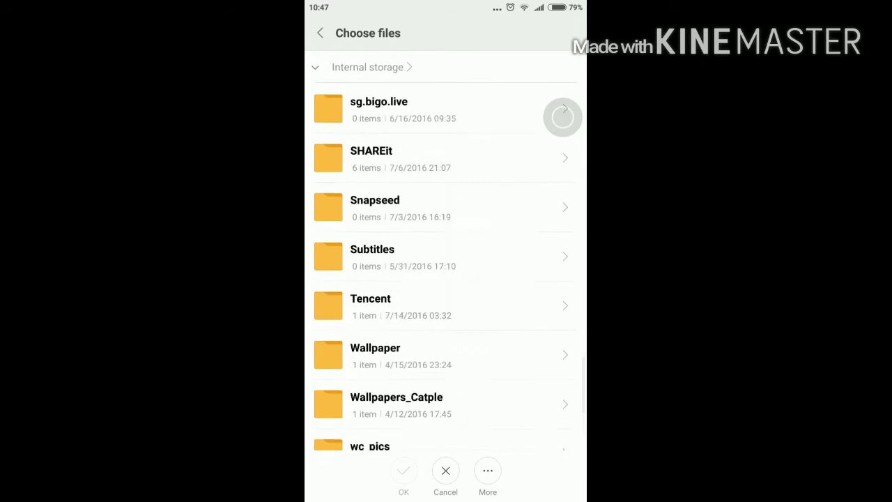
scroll(563, 117, down, 2)
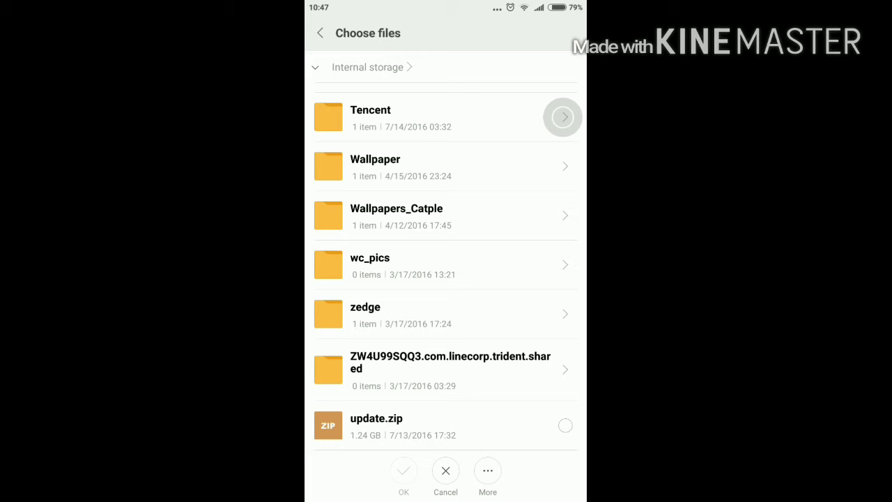
click(565, 425)
click(404, 471)
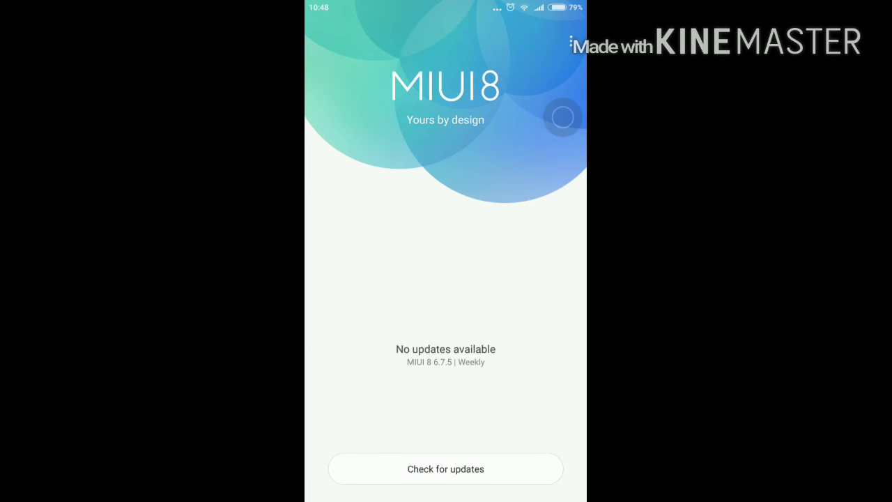
- Back out of the Updater app, still on MIUI 8 6.7.5 Weekly
key(Escape)
key(Escape)
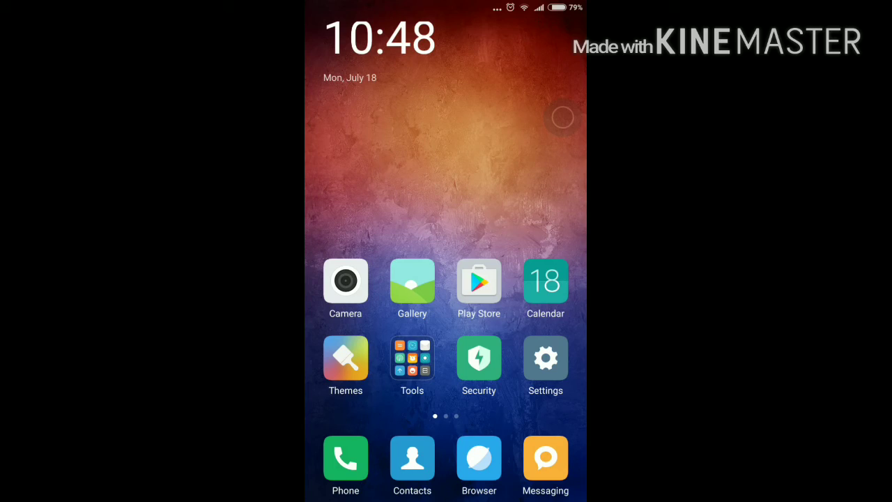
- Swipe through the home screen pages back to the first page and pull down the notification shade
drag(562, 117, 348, 119)
mouse_move(558, 174)
mouse_down()
mouse_move(348, 175)
mouse_move(557, 174)
mouse_up()
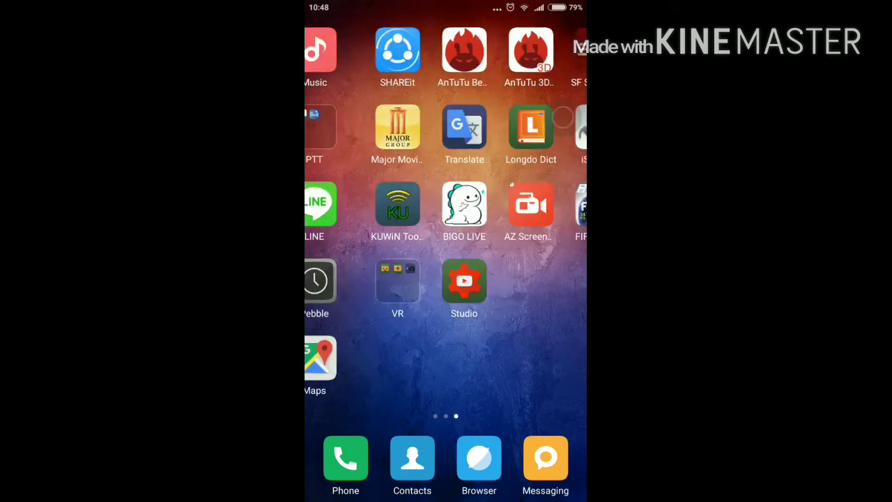
drag(349, 174, 557, 175)
mouse_move(562, 117)
mouse_down()
mouse_move(563, 279)
mouse_move(562, 117)
mouse_up()
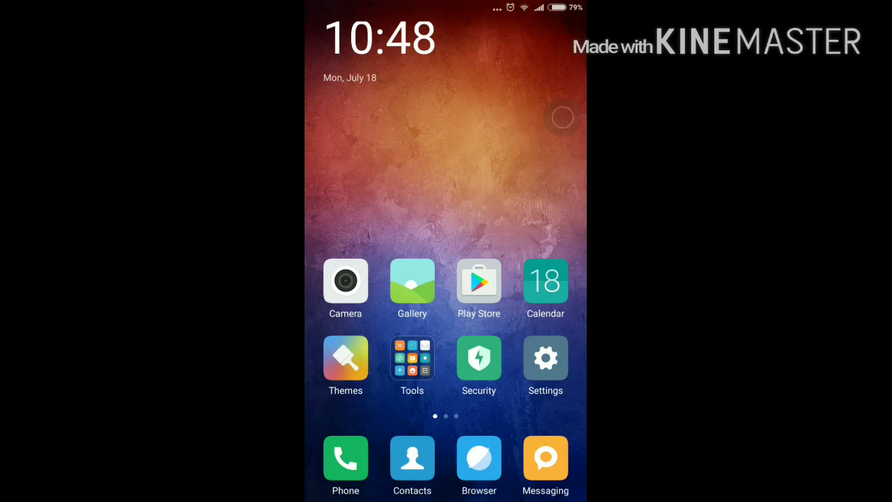